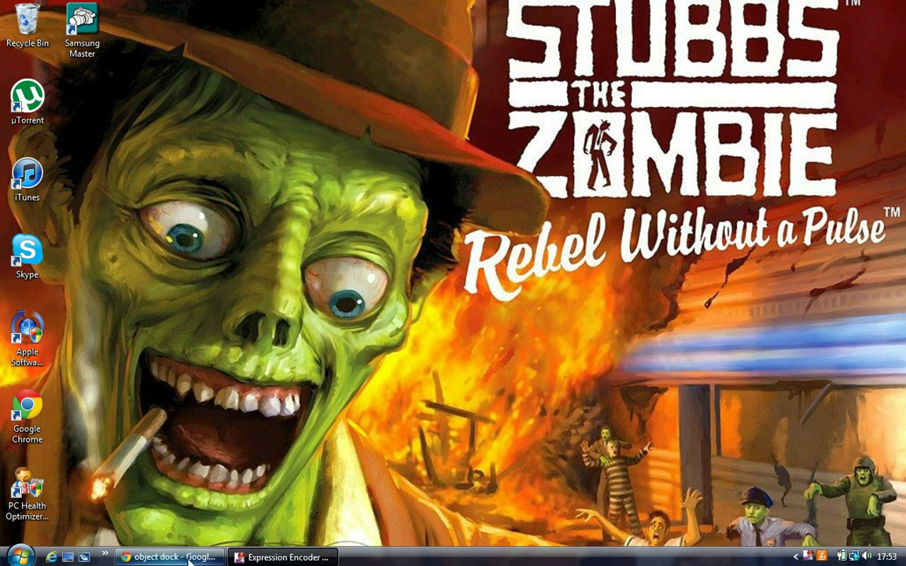
Open Stardock's ObjectDock site from the search results, go to its free download page and compare the Free and Plus versions.
mouse_move(169, 556)
left_click(170, 492)
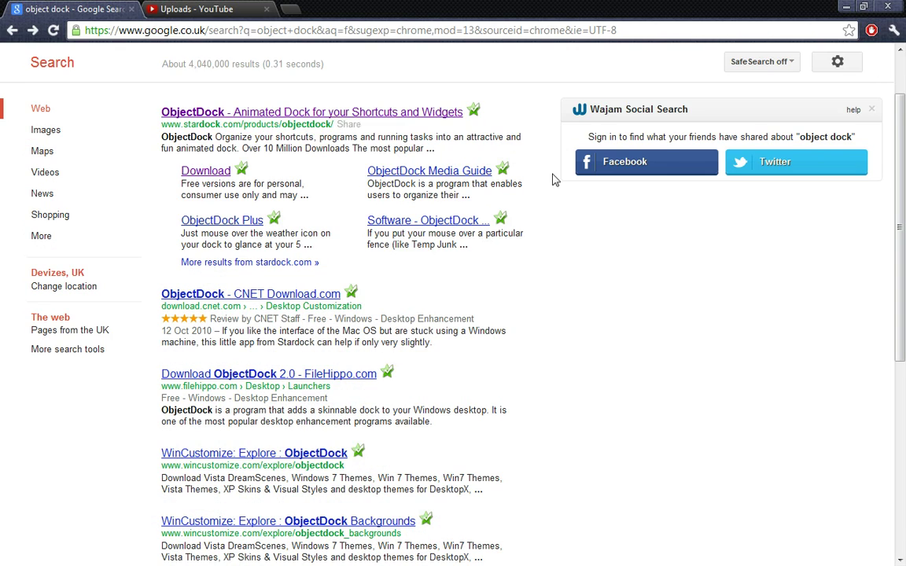
scroll(488, 179, "up", 1)
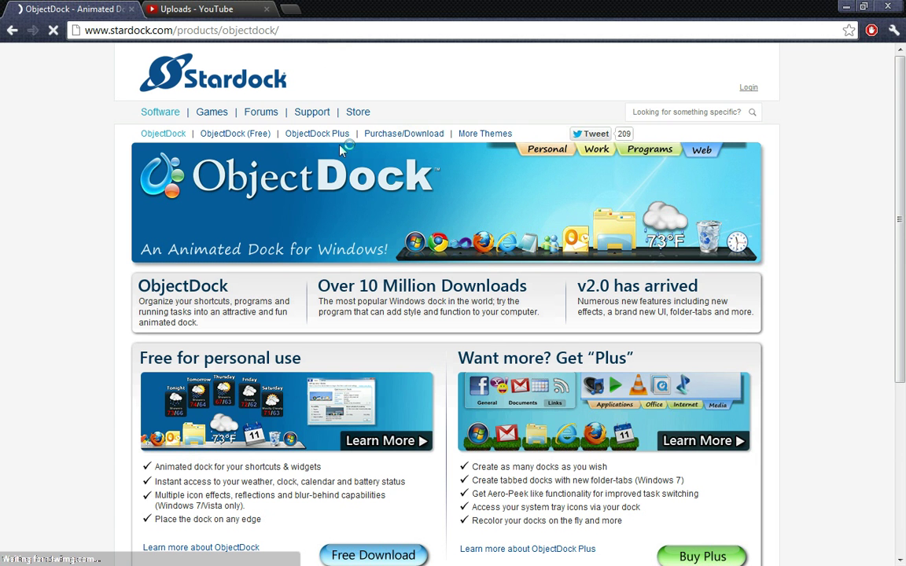
scroll(347, 157, "down", 1)
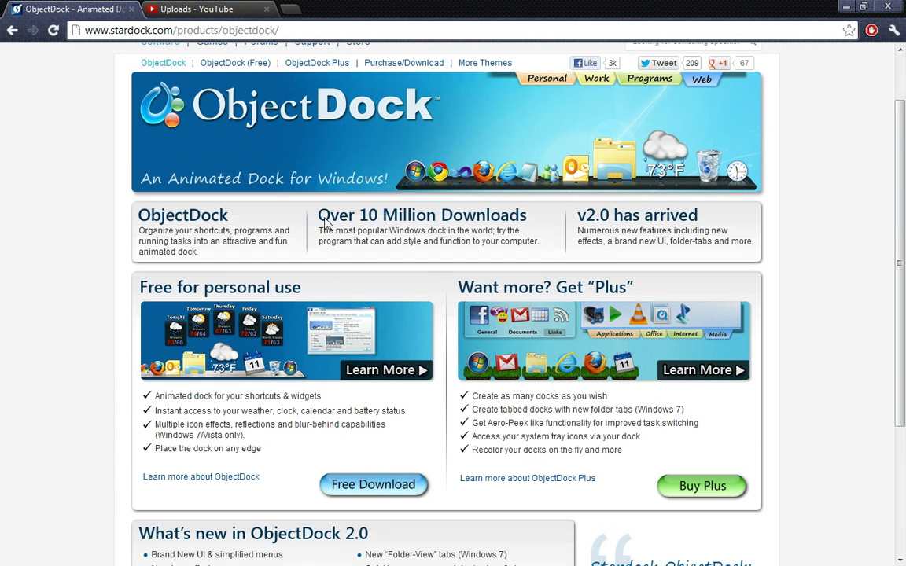
left_click(375, 482)
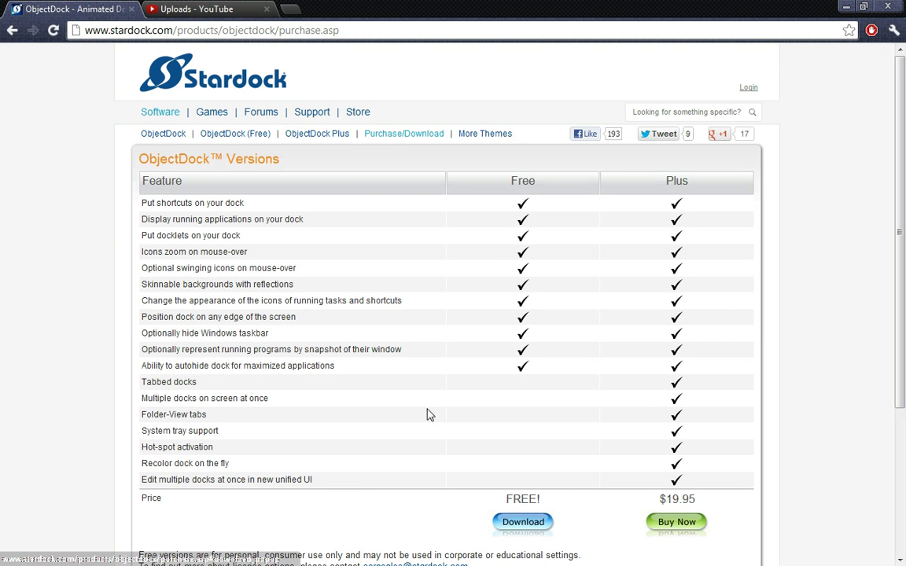
scroll(547, 459, "down", 3)
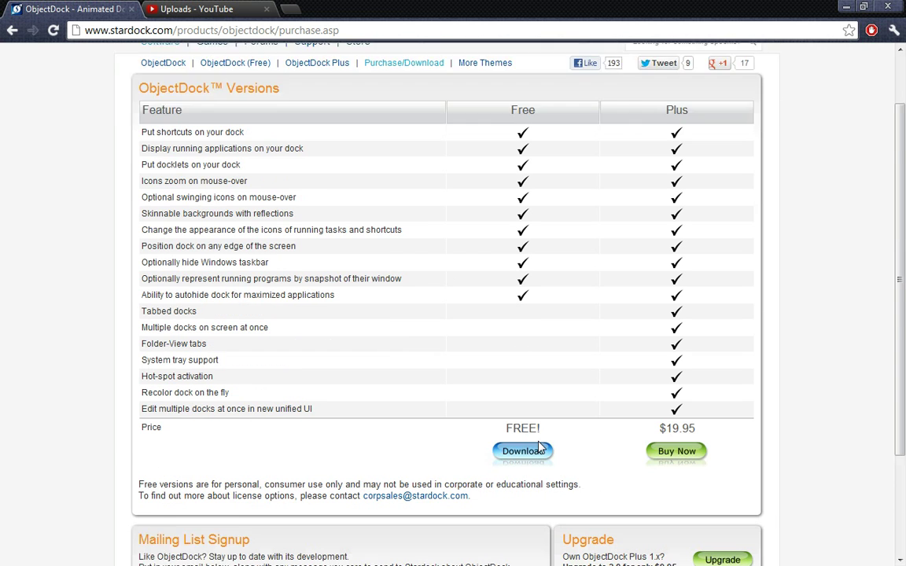
scroll(529, 428, "up", 3)
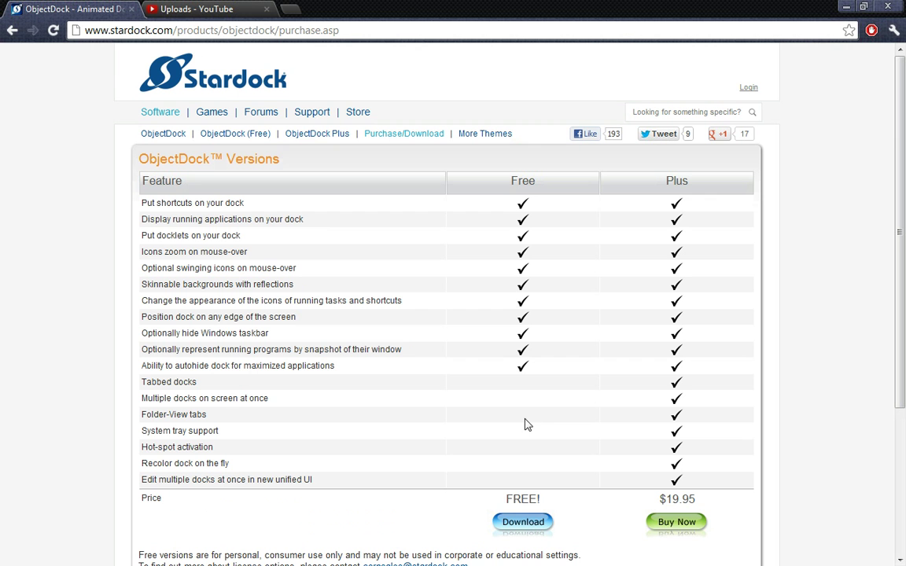
Minimise the browser and launch ObjectDock from the installed programs.
left_click(847, 8)
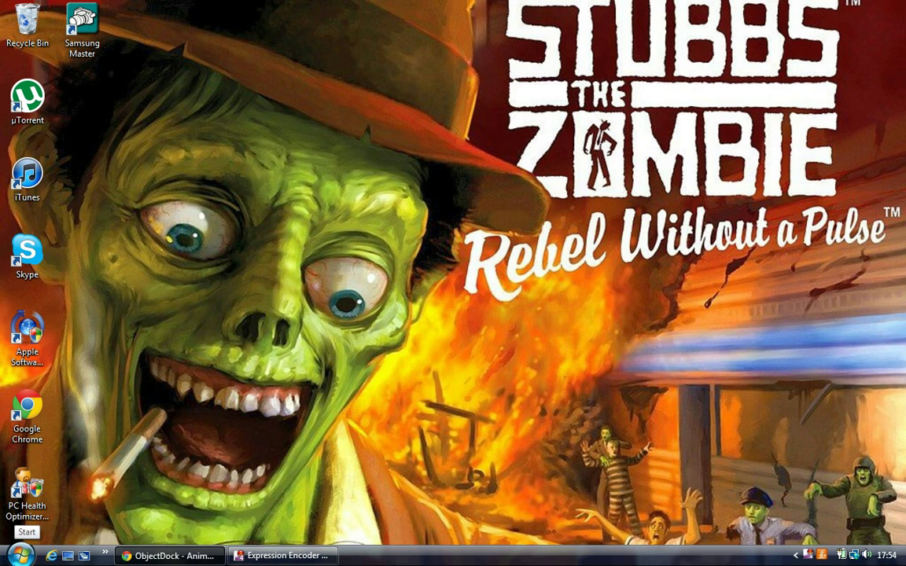
left_click(20, 556)
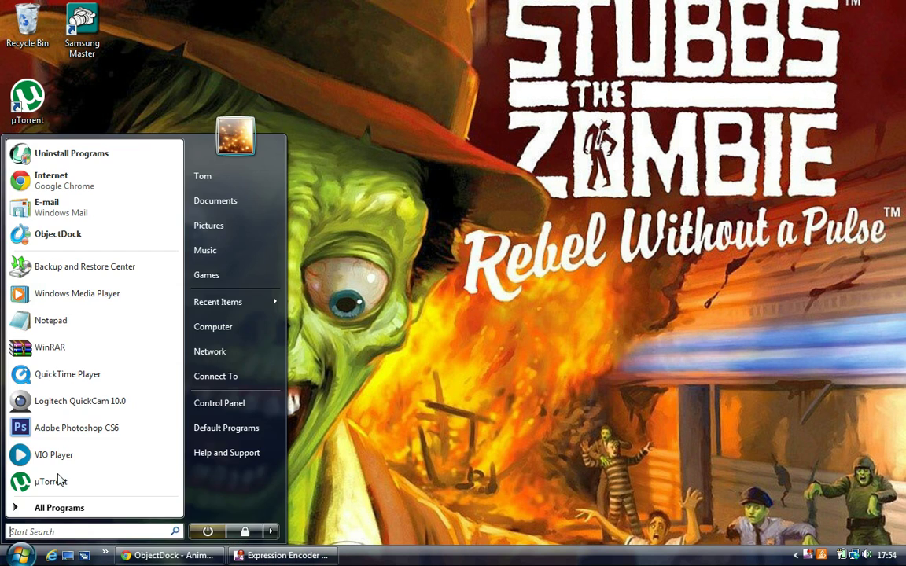
left_click(82, 233)
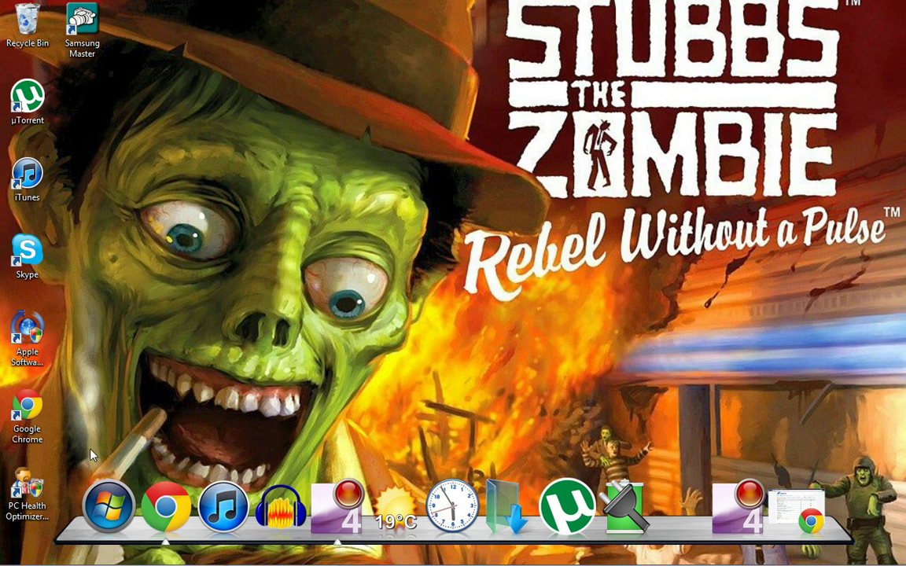
Add a Windows Media Player shortcut to the dock between the weather and clock icons, and remove it again.
left_click(96, 500)
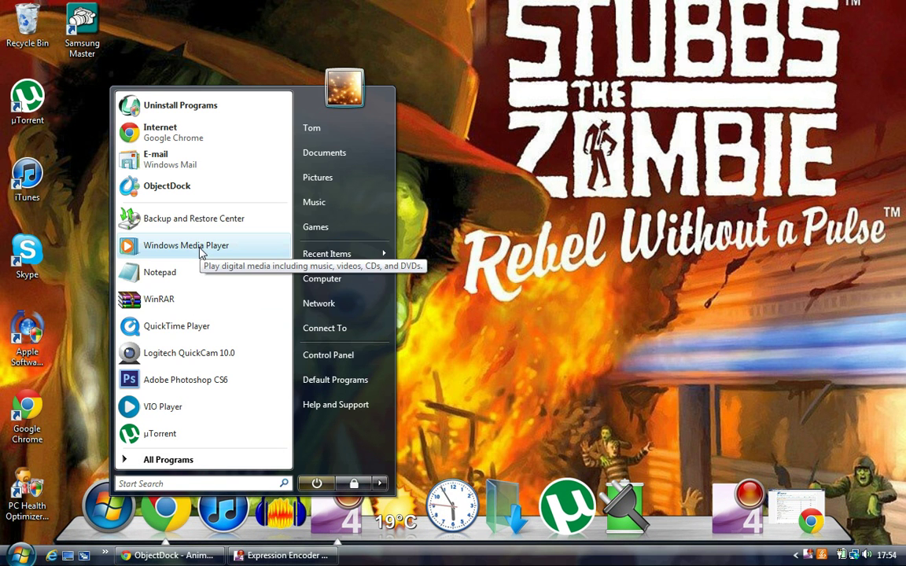
left_click_drag(203, 259, 423, 522)
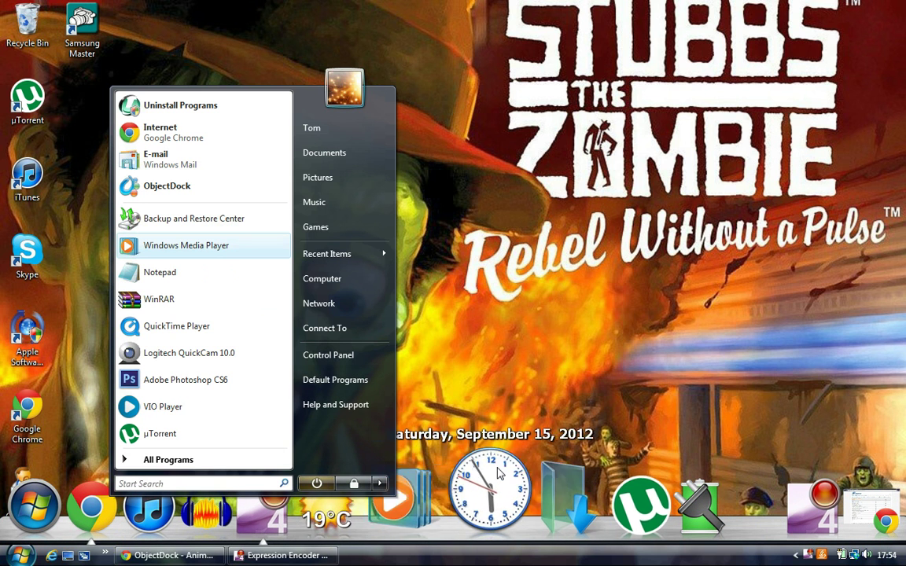
left_click(411, 494)
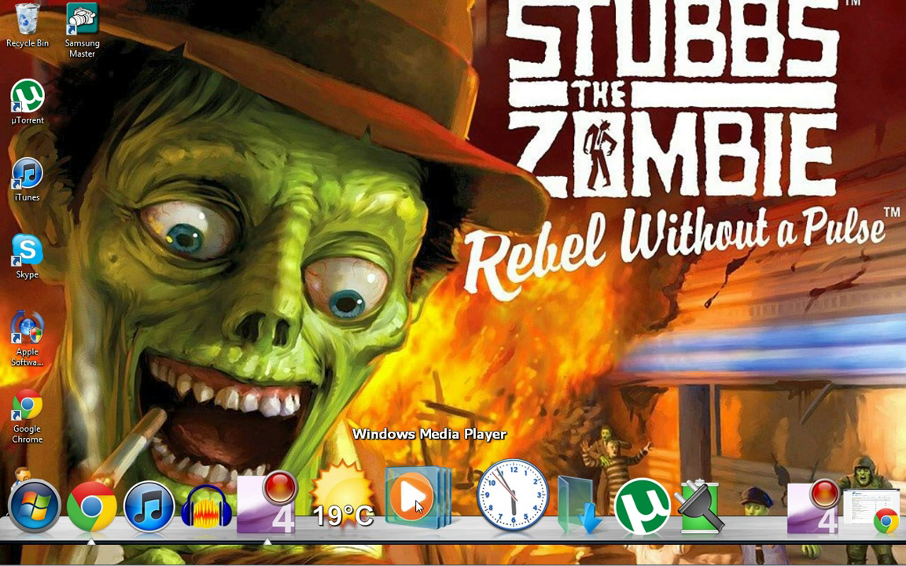
right_click(417, 501)
left_click(461, 547)
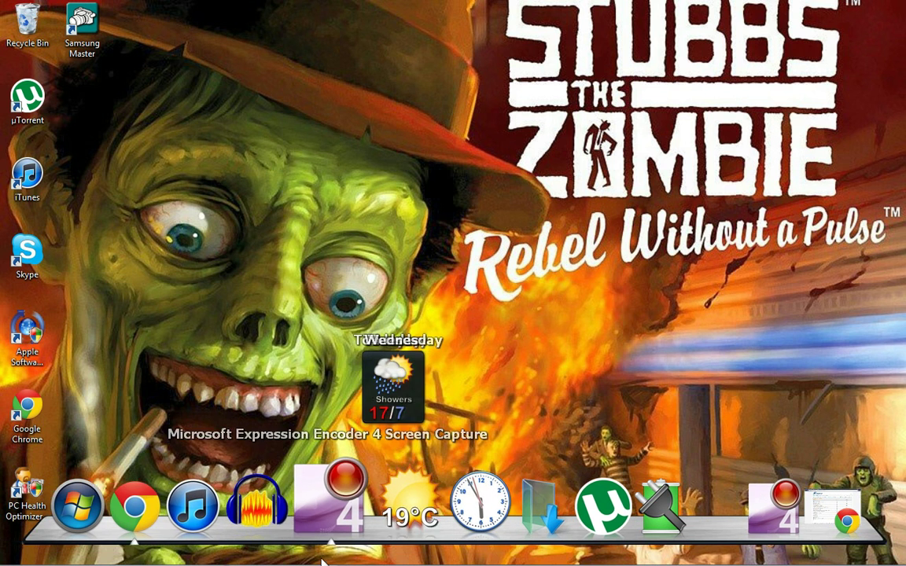
Open the dock's settings and enable hiding the Windows Taskbar.
mouse_move(360, 563)
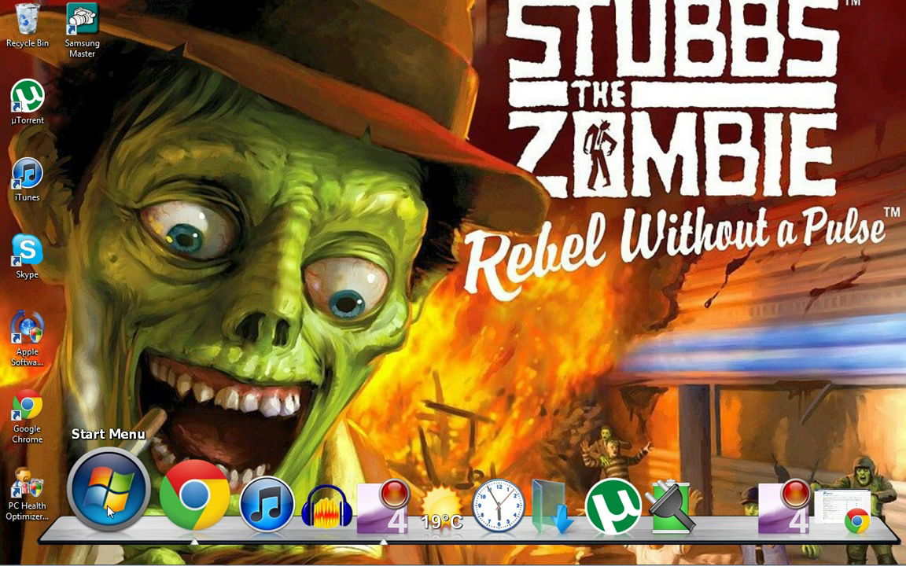
right_click(670, 526)
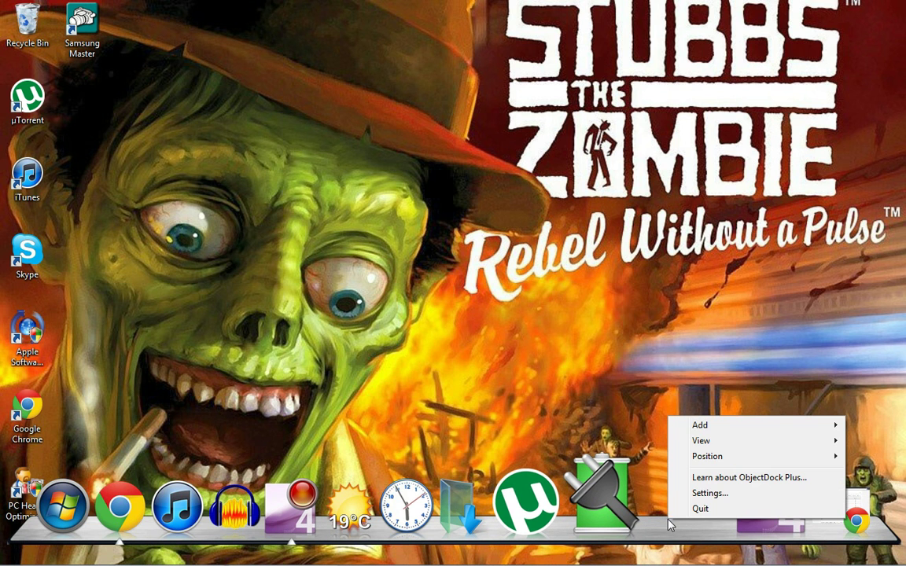
left_click(710, 494)
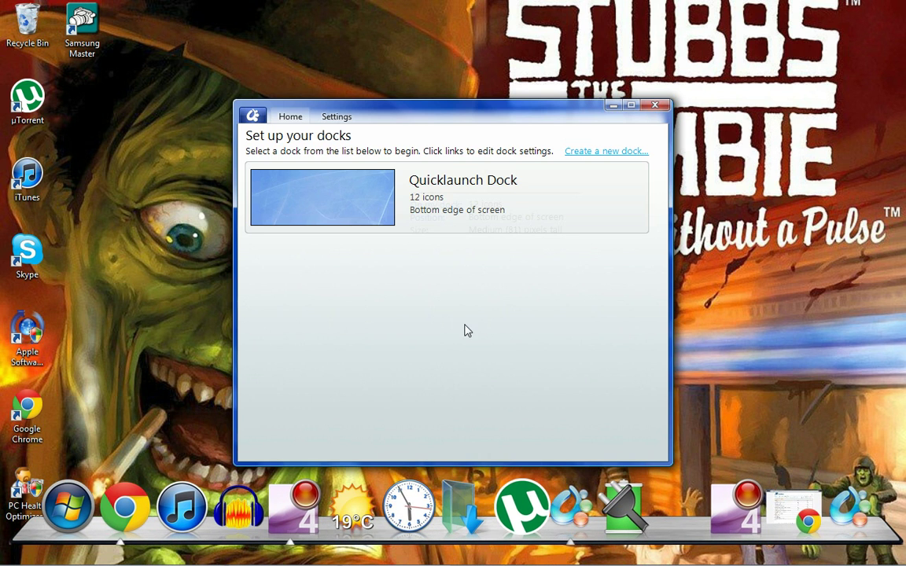
mouse_move(403, 235)
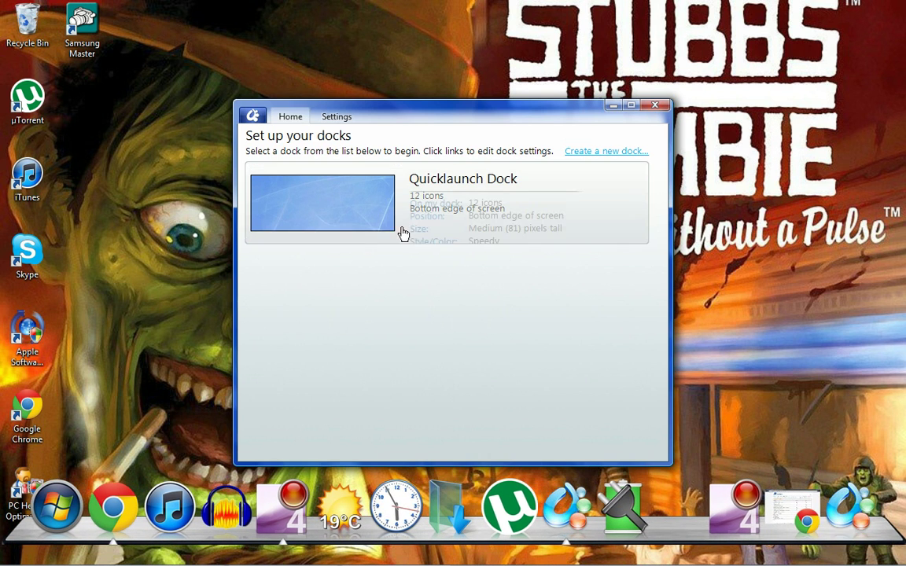
left_click(334, 118)
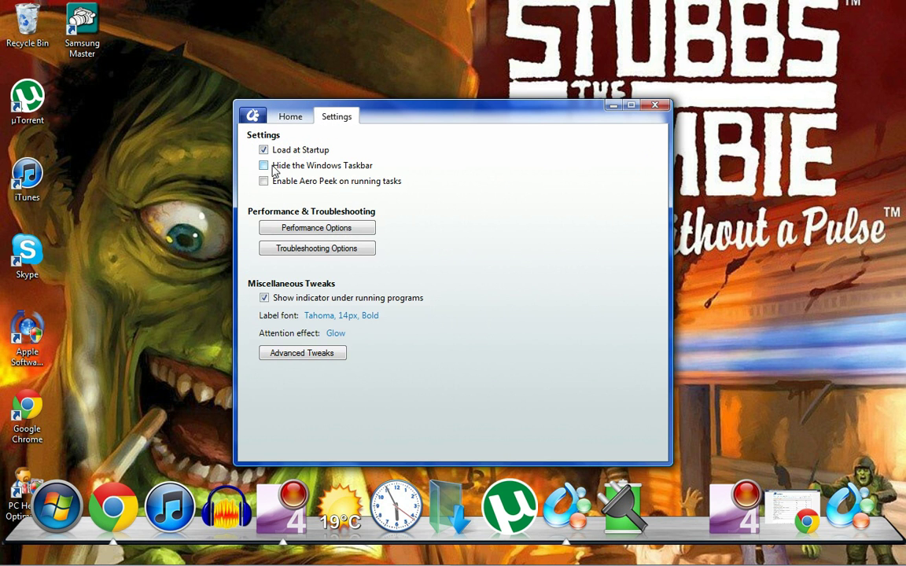
left_click(263, 166)
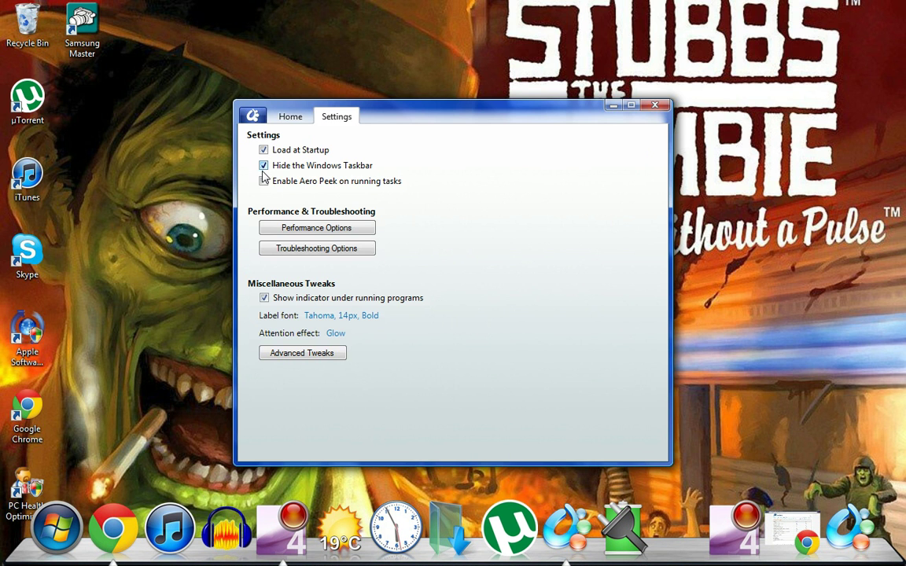
Review the Quicklaunch Dock's icon, position and size options, including the available screen edges.
left_click(299, 121)
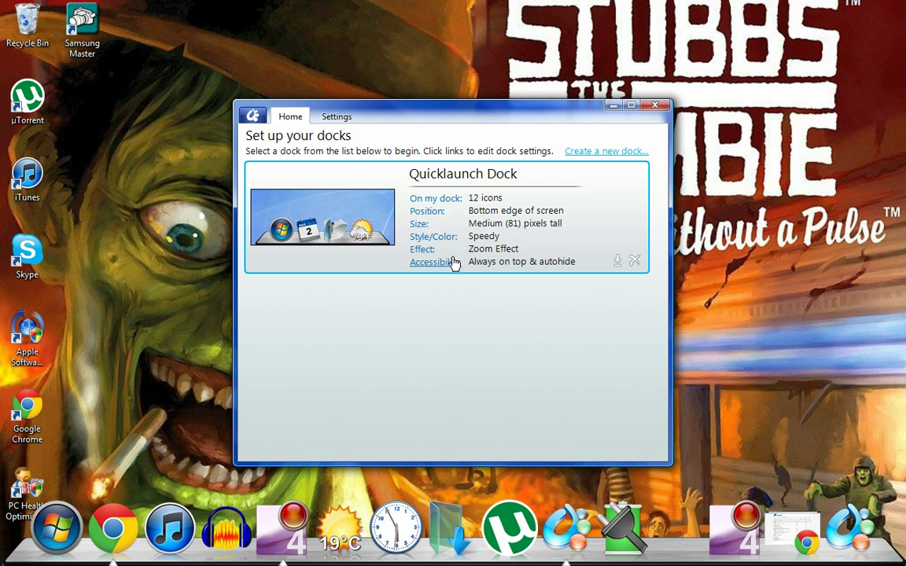
left_click(442, 202)
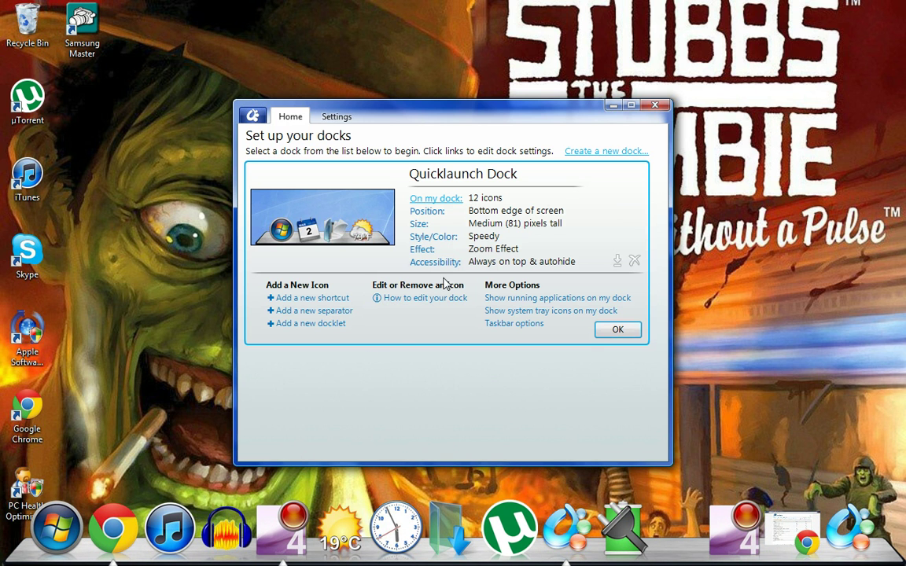
left_click(430, 218)
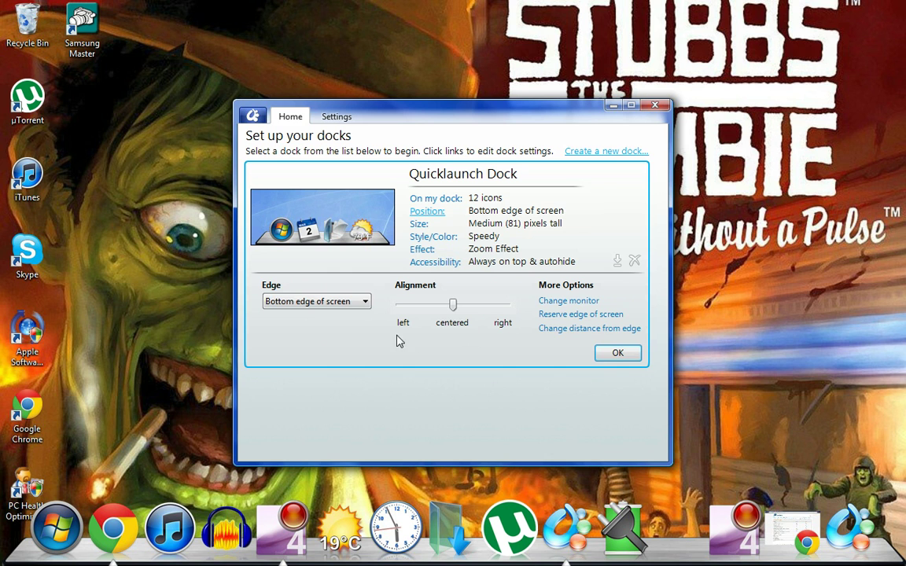
left_click(356, 306)
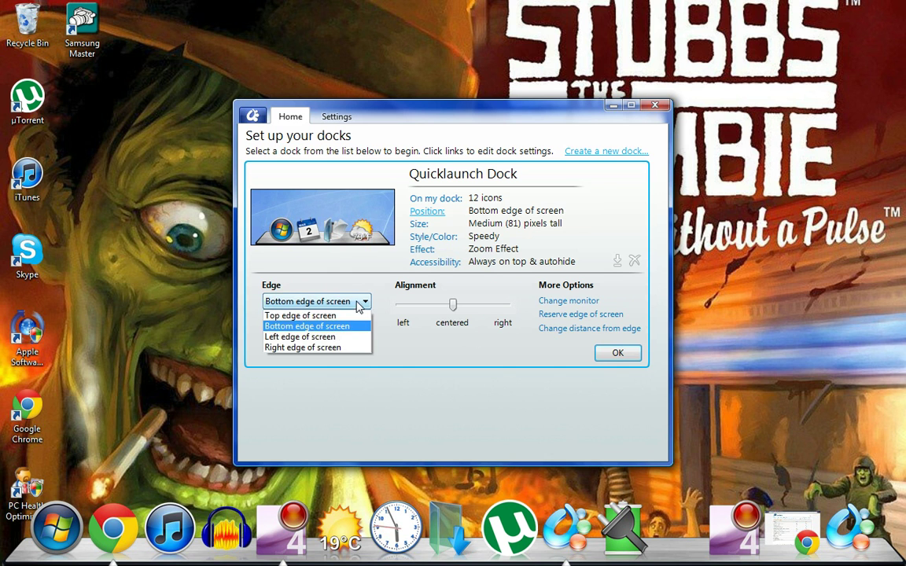
left_click(399, 280)
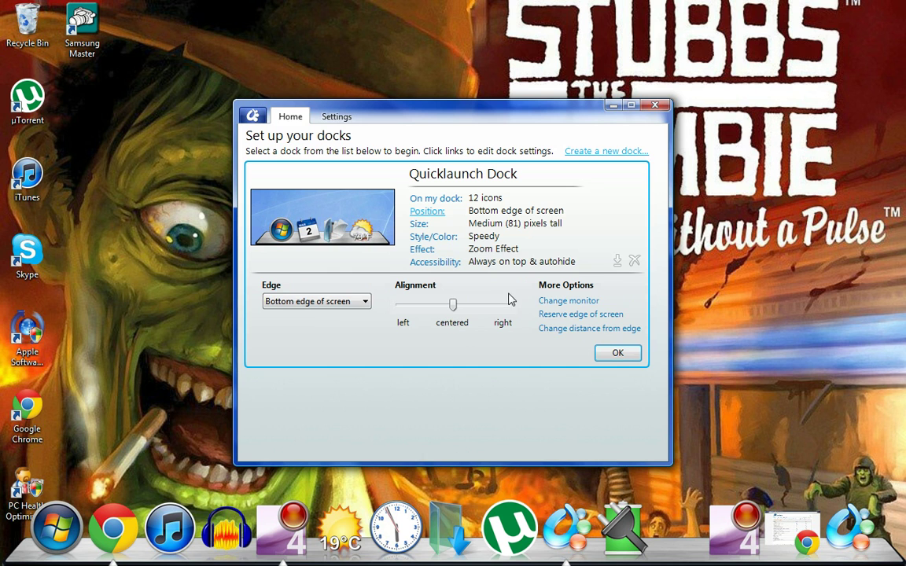
left_click(421, 225)
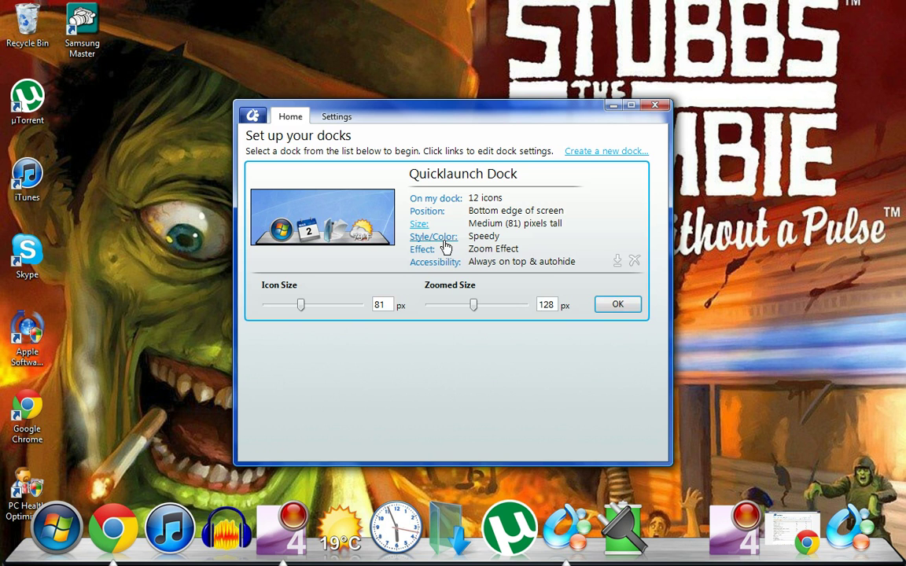
Browse the backgrounds offered in the dock's Style/Color options and cancel without choosing one.
left_click(444, 240)
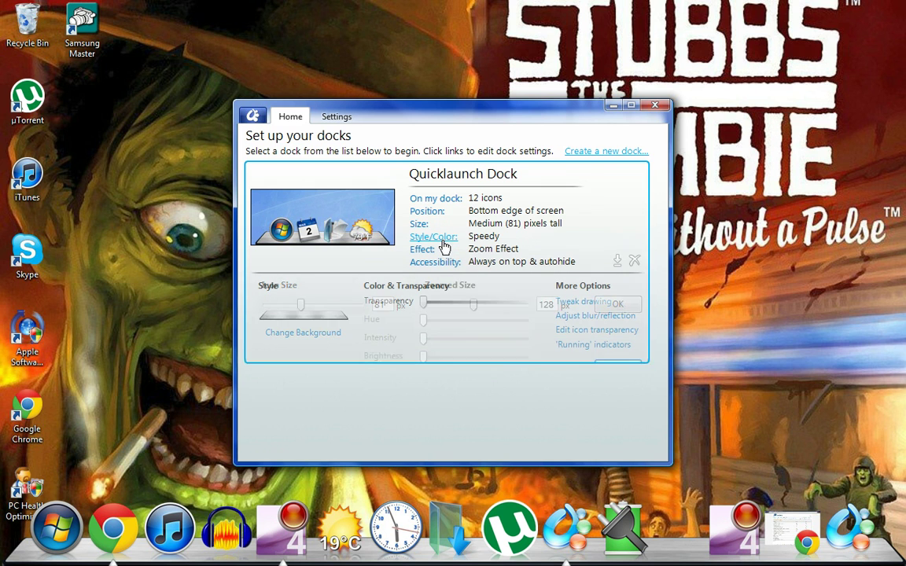
left_click(304, 334)
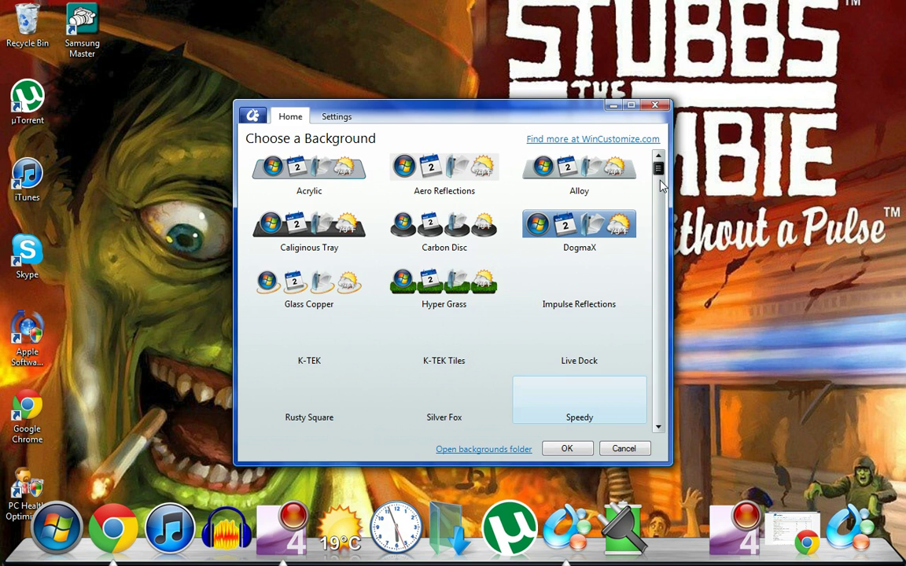
left_click_drag(659, 173, 658, 202)
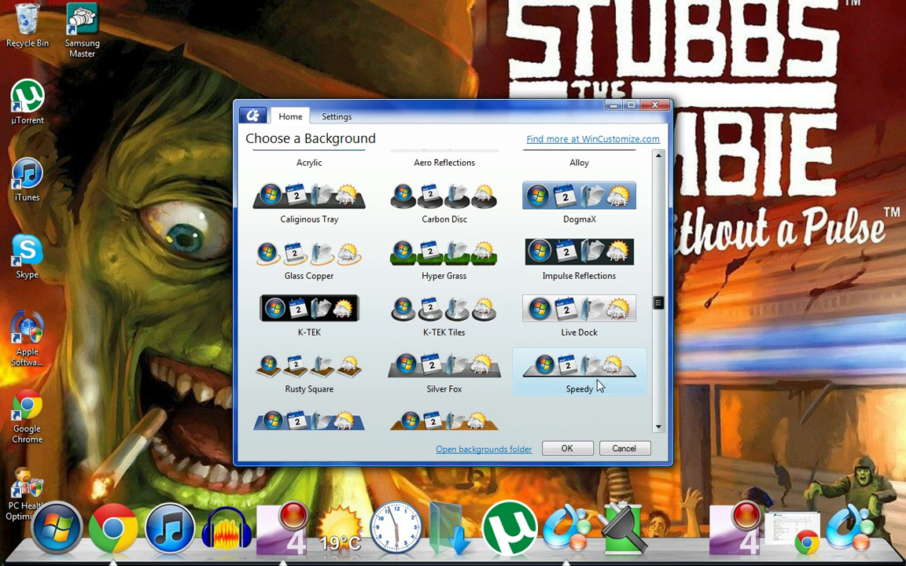
scroll(597, 275, "up", 2)
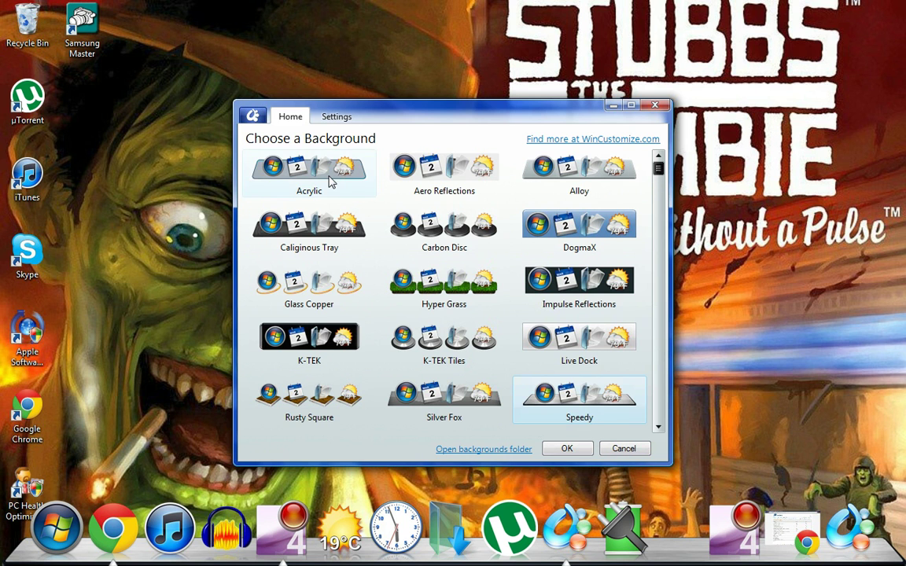
left_click(622, 450)
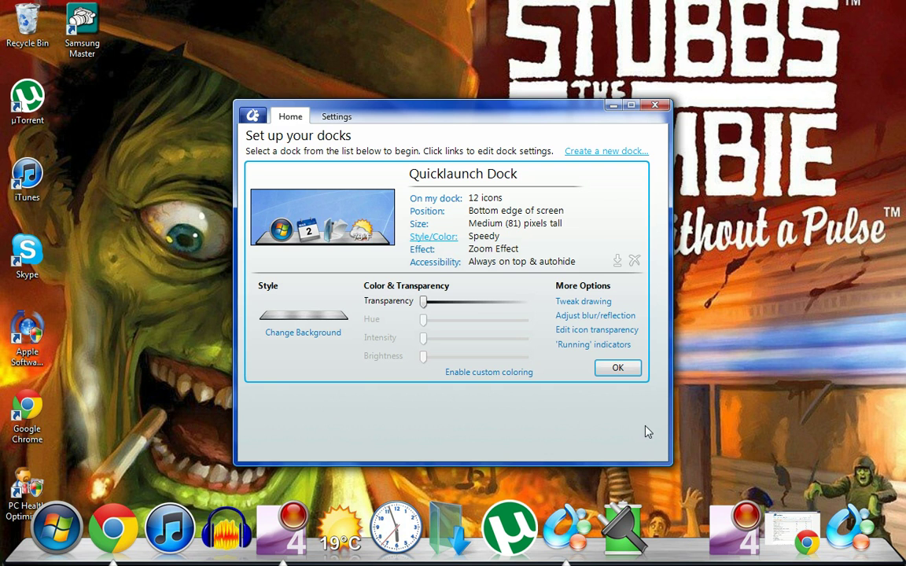
Try the None, Bubble, Zoom, Swing and Glow animations in the Quicklaunch Dock's effect options, and return to Zoom.
left_click(431, 253)
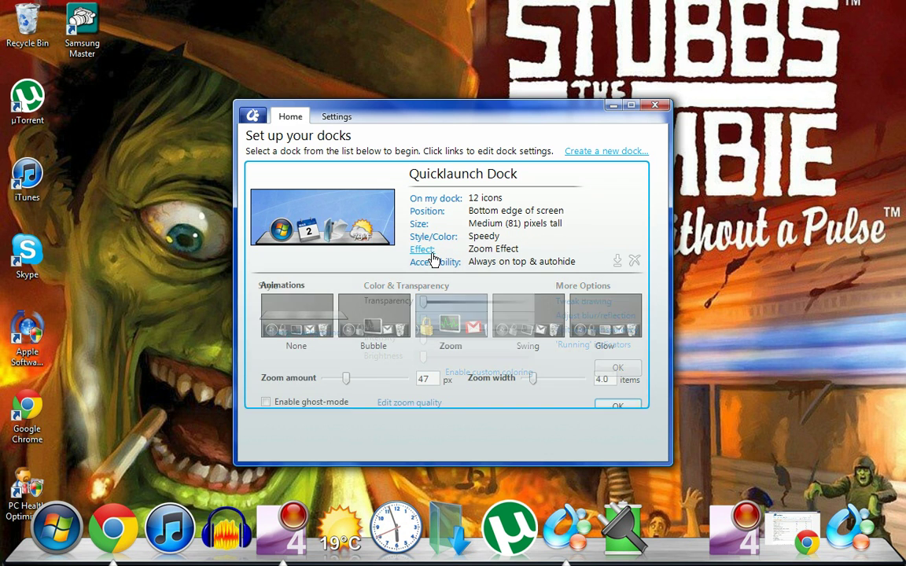
left_click(316, 315)
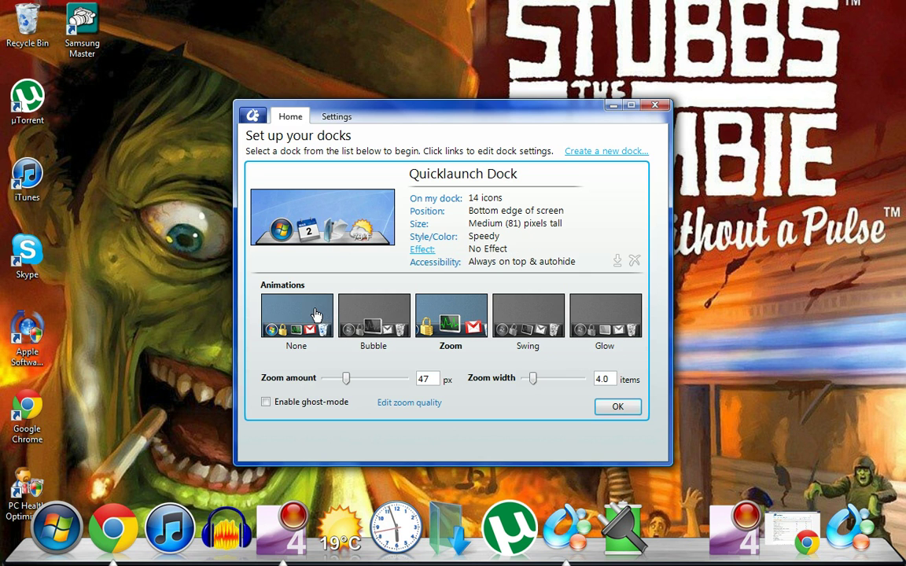
left_click(372, 316)
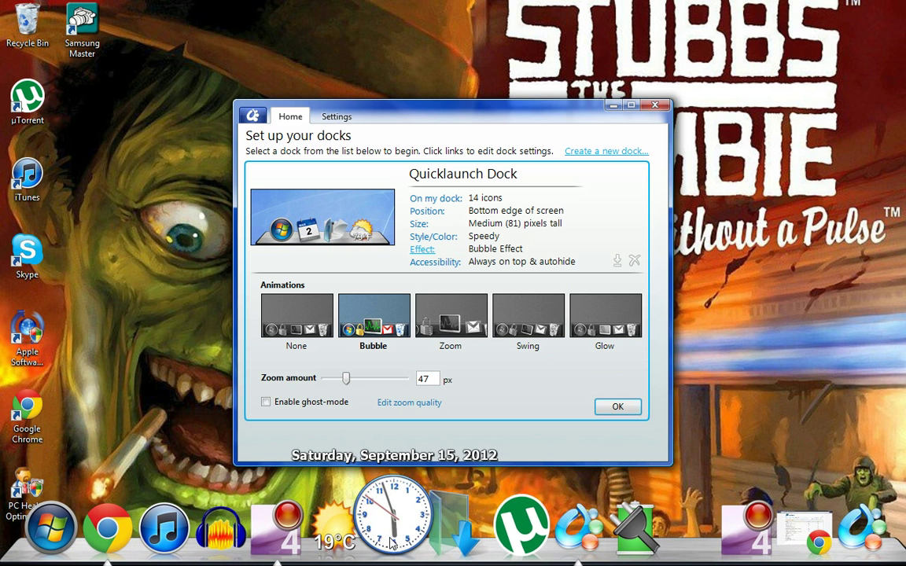
left_click(463, 321)
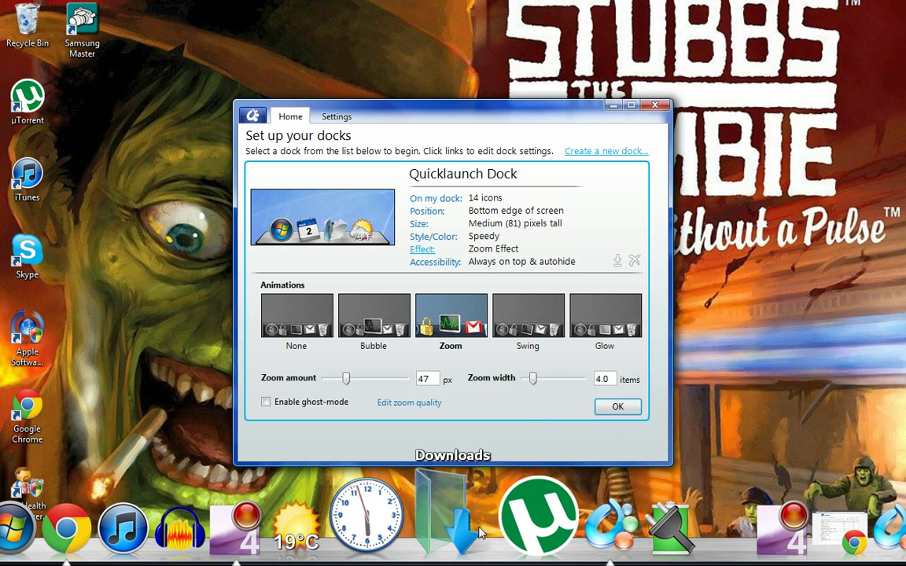
left_click(538, 324)
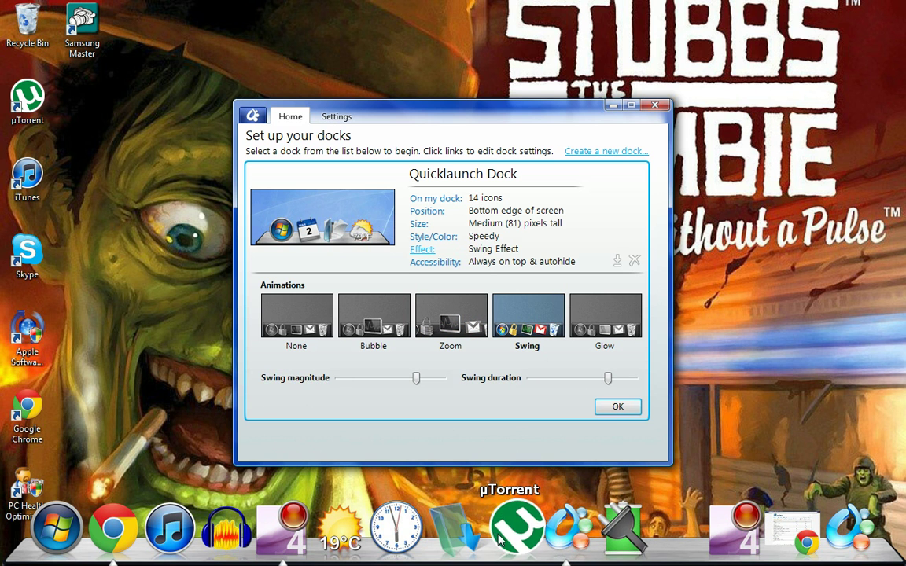
left_click(601, 309)
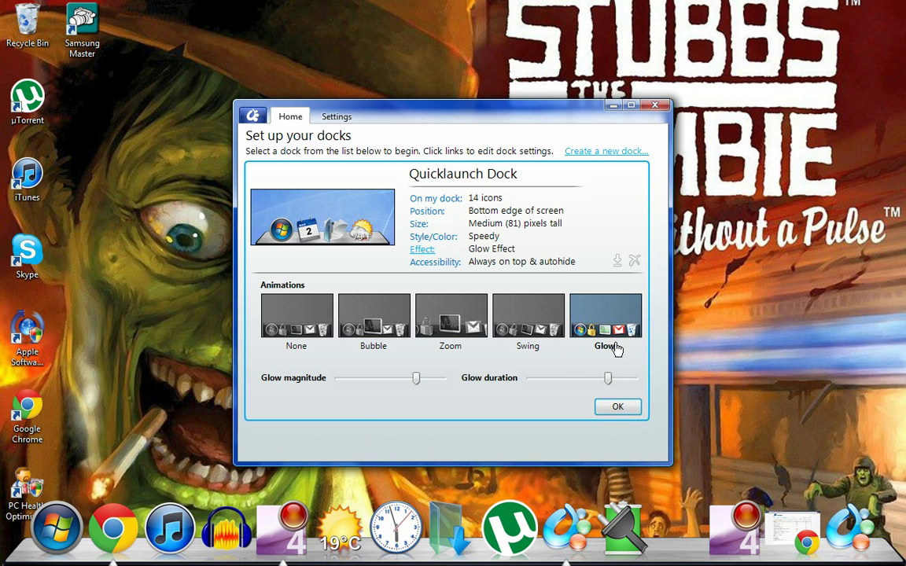
left_click(450, 314)
Open the dock's accessibility options, switch to the maximised Chrome window, and check revealing the dock and its Start Menu over it.
left_click(435, 263)
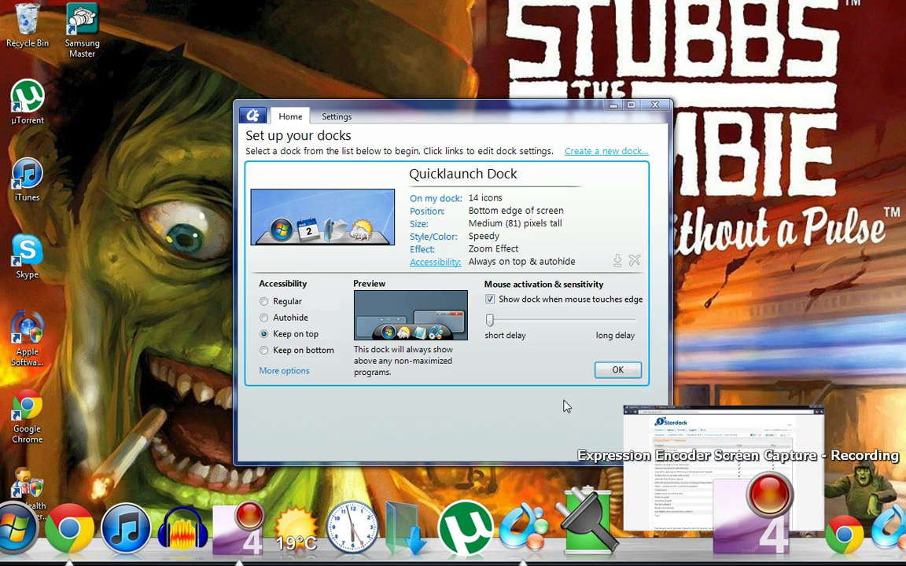
mouse_move(564, 403)
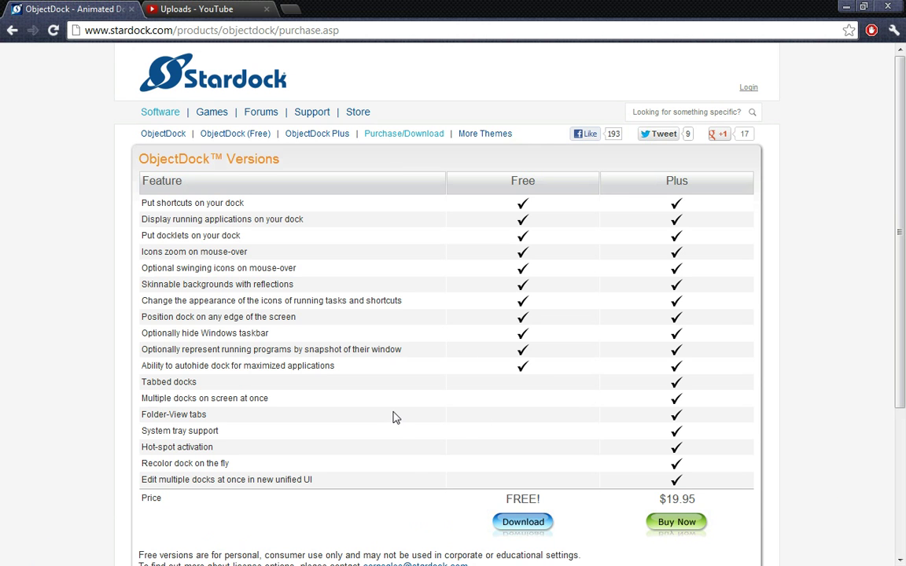
mouse_move(374, 543)
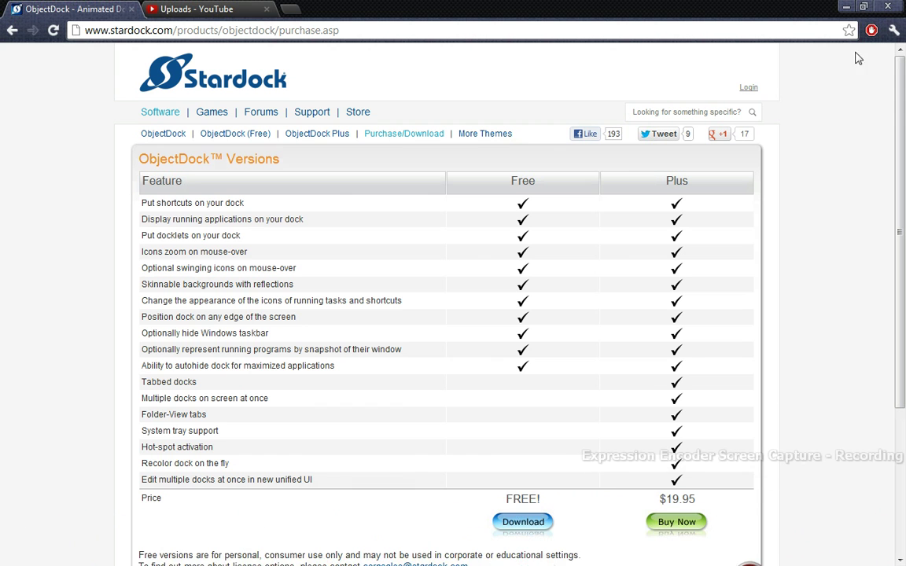
mouse_move(68, 546)
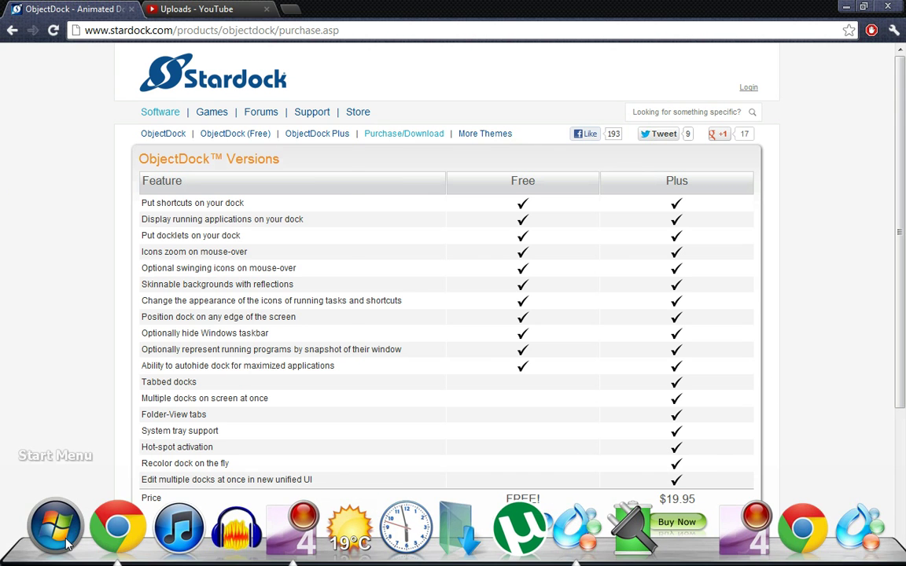
left_click(55, 527)
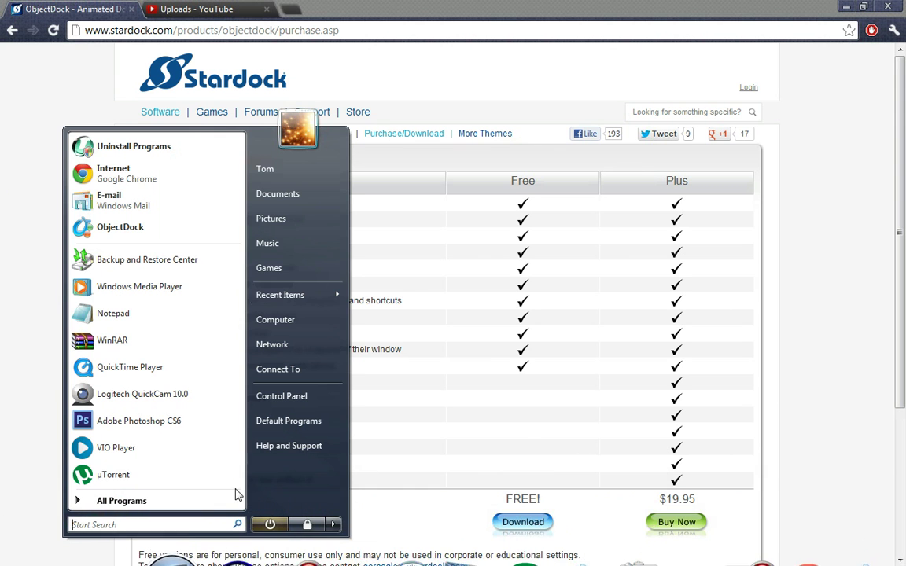
left_click(815, 146)
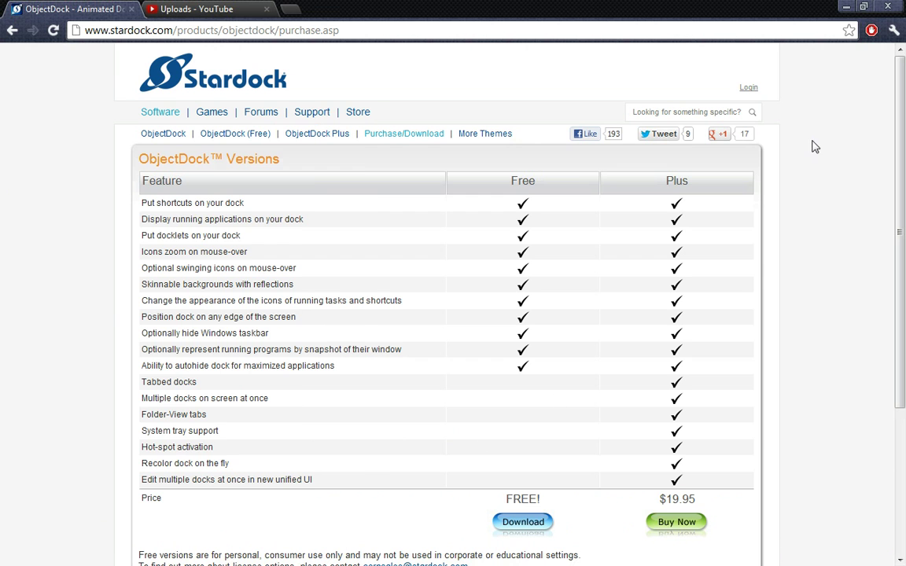
Minimise Chrome and move the dock settings window higher on the desktop.
left_click(846, 7)
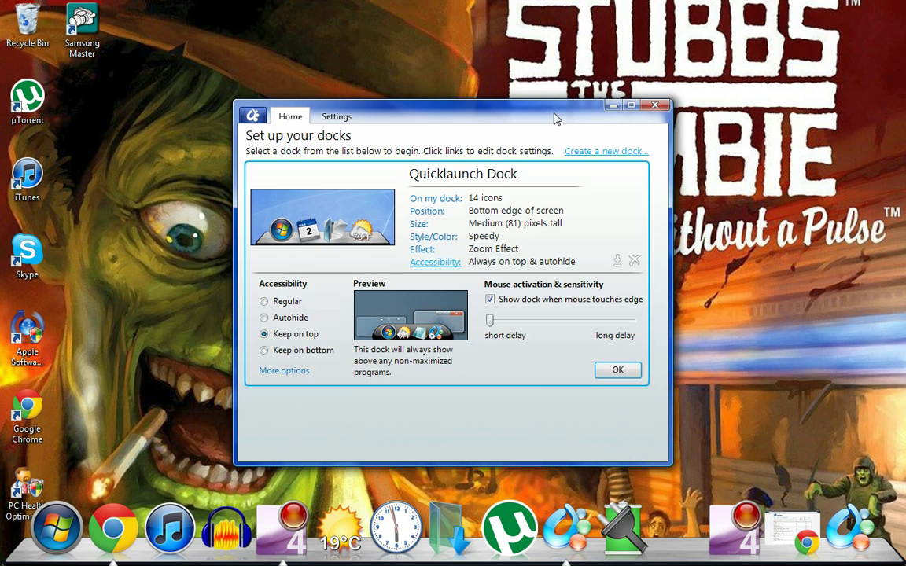
left_click_drag(502, 106, 565, 25)
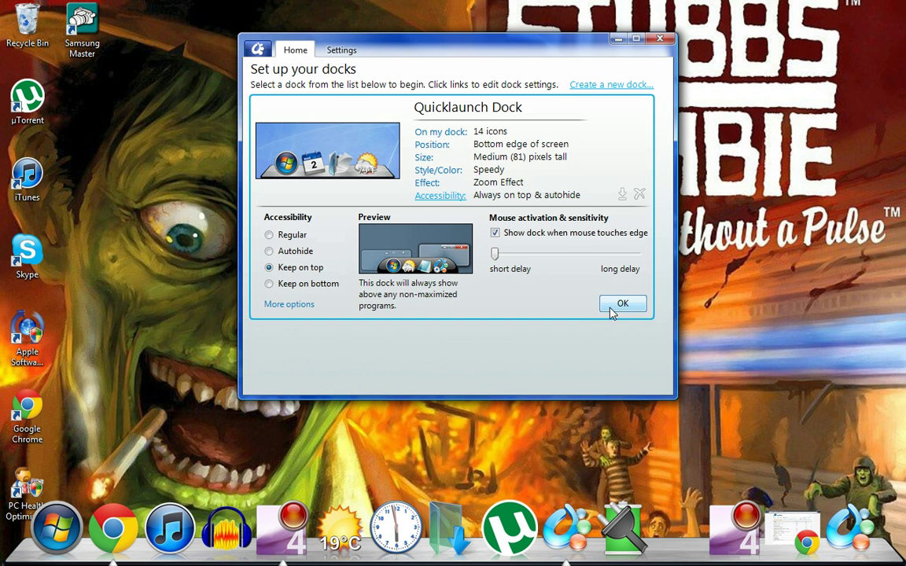